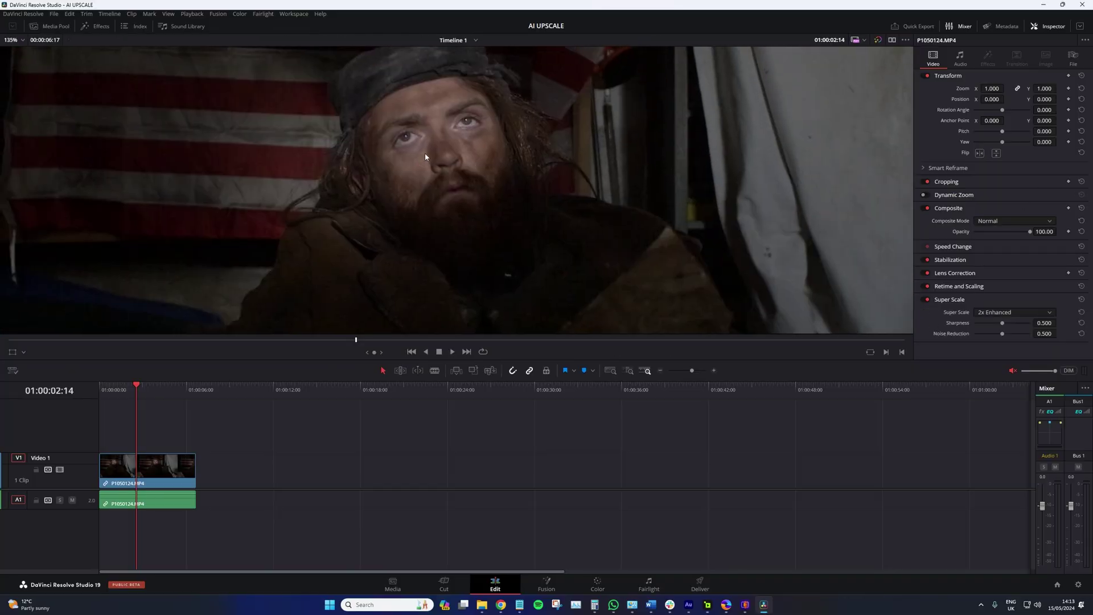
- Check the Super Scale factor list and raise Super Scale noise reduction to about 0.649
{"action": "left_click", "coordinate": [1020, 313]}
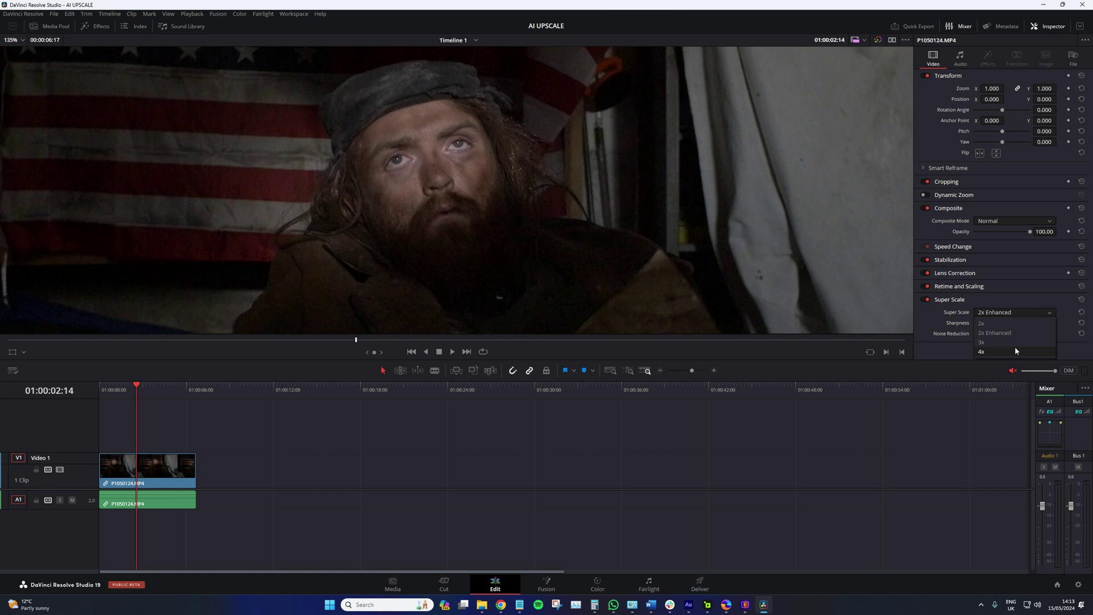
{"action": "left_click", "coordinate": [1025, 313]}
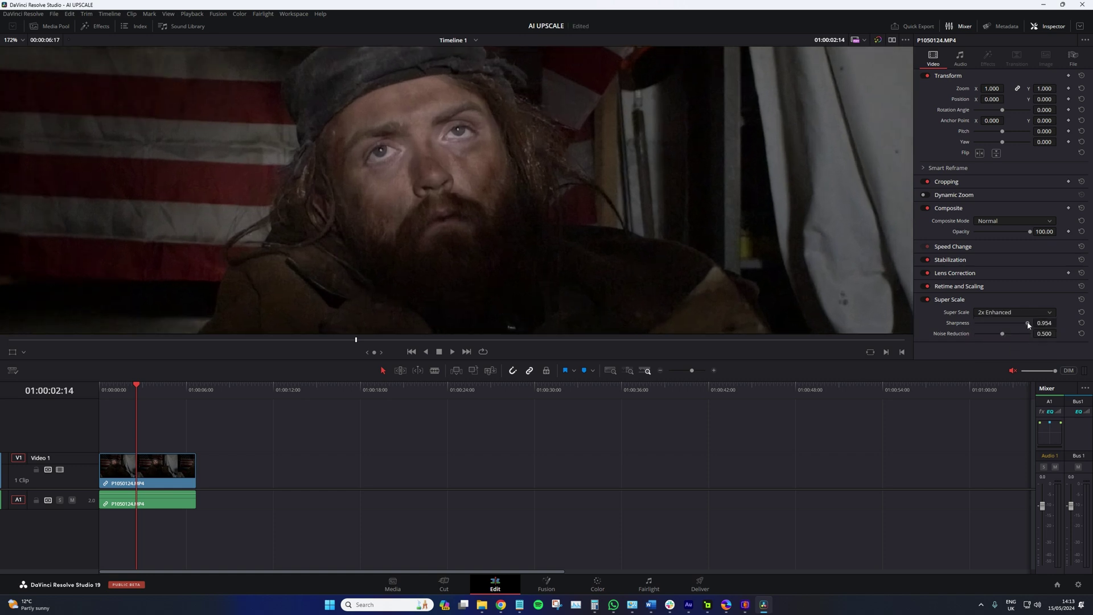
{"action": "left_click_drag", "start_coordinate": [1004, 335], "coordinate": [1011, 335]}
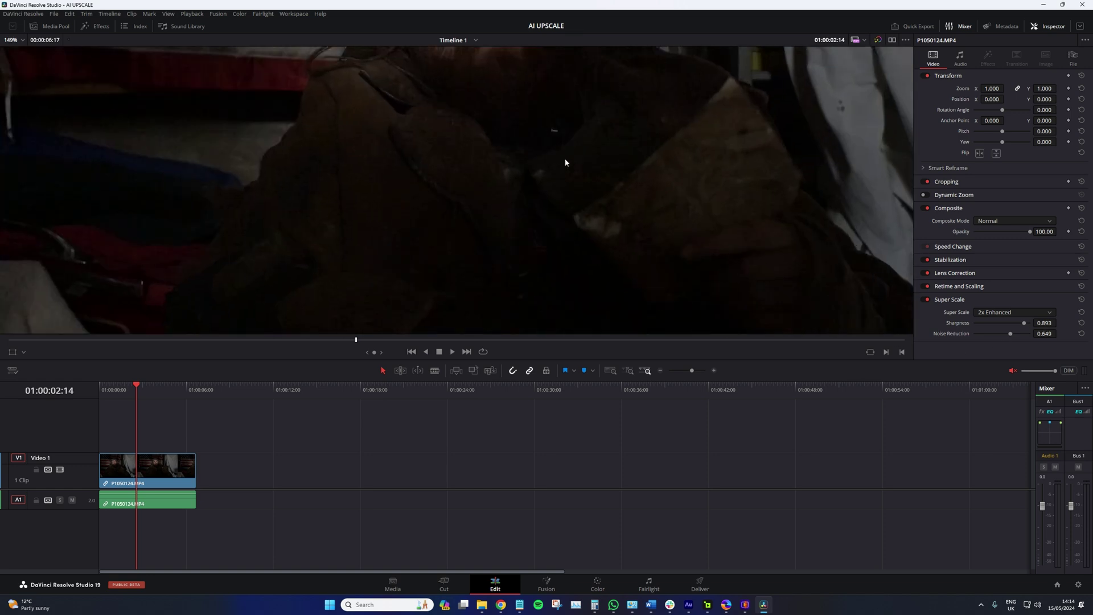
- Play the clip, then switch Super Scale off to compare against the original
{"action": "key", "text": "space"}
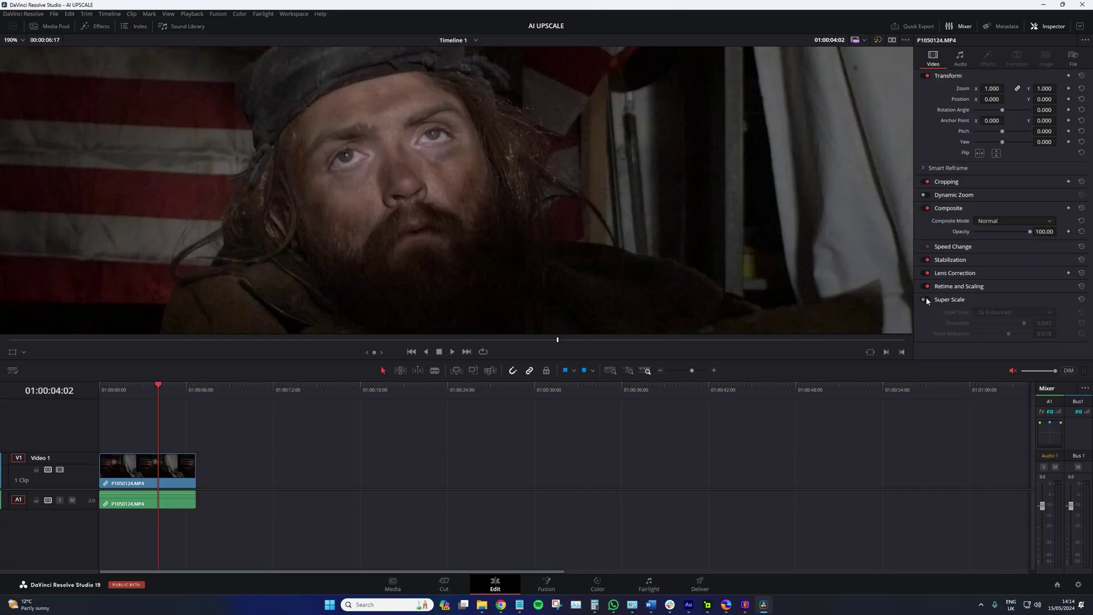
{"action": "left_click", "coordinate": [926, 299]}
{"action": "left_click", "coordinate": [925, 299]}
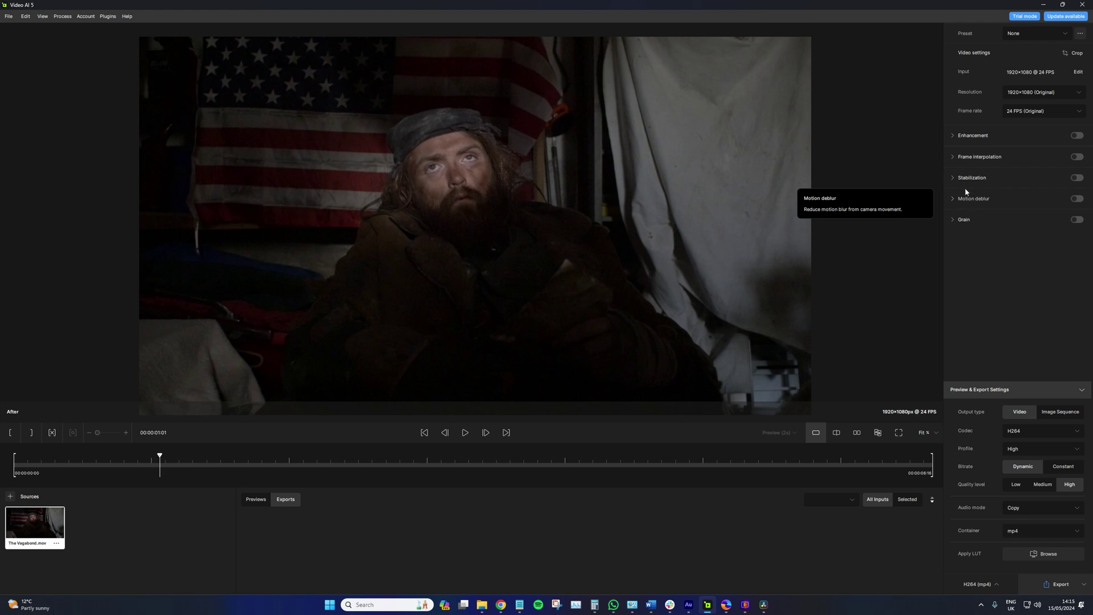
- Enable Enhancement with the Gaia - Upscale HQ model and High Quality input video type
{"action": "left_click", "coordinate": [952, 137]}
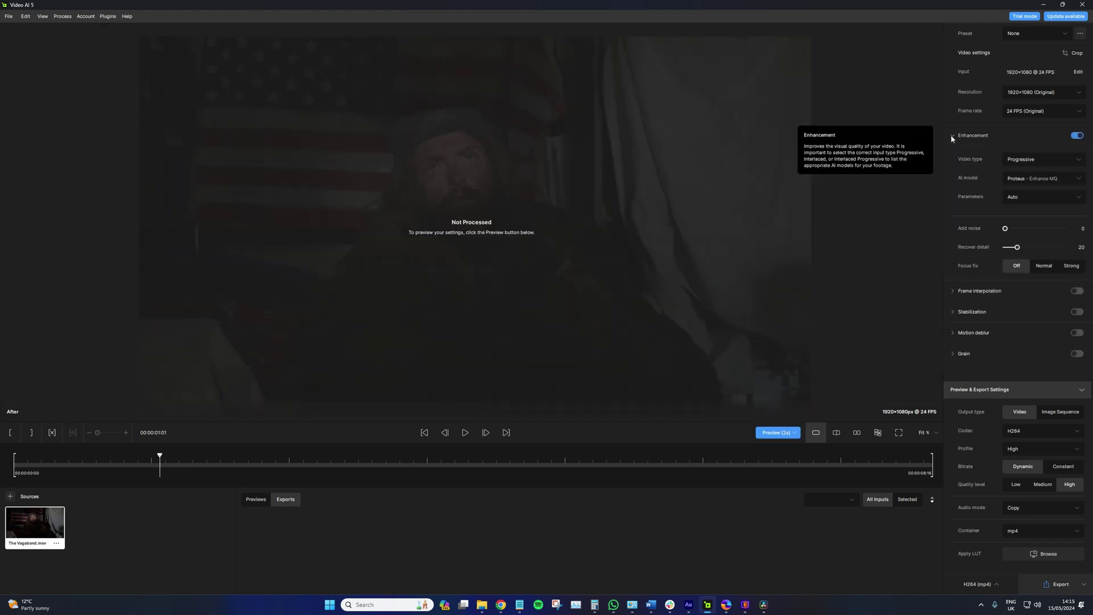
{"action": "left_click", "coordinate": [1029, 181]}
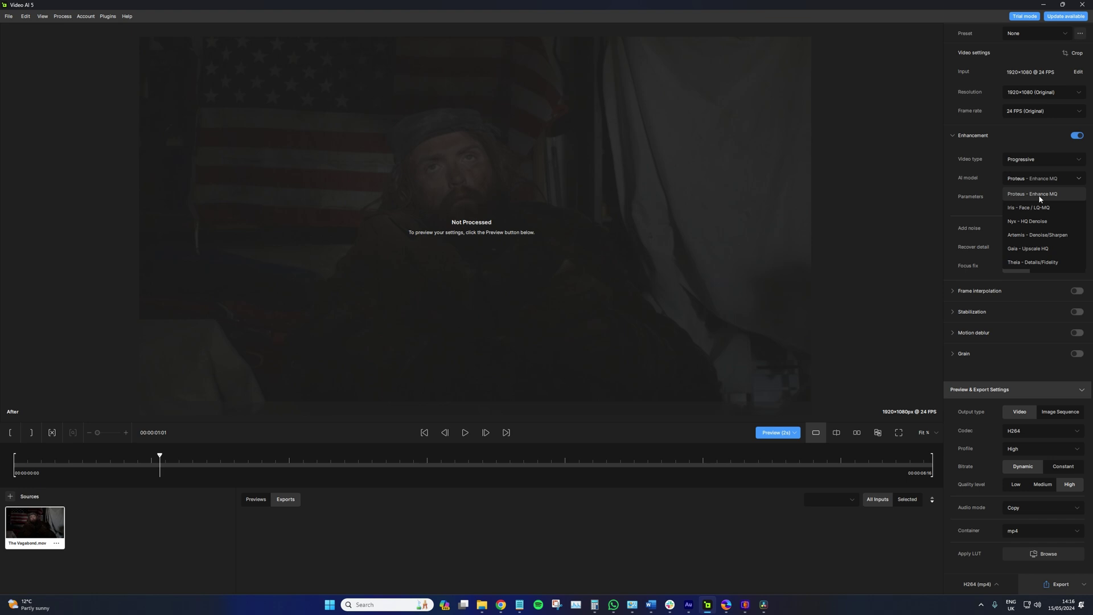
{"action": "left_click", "coordinate": [1040, 249]}
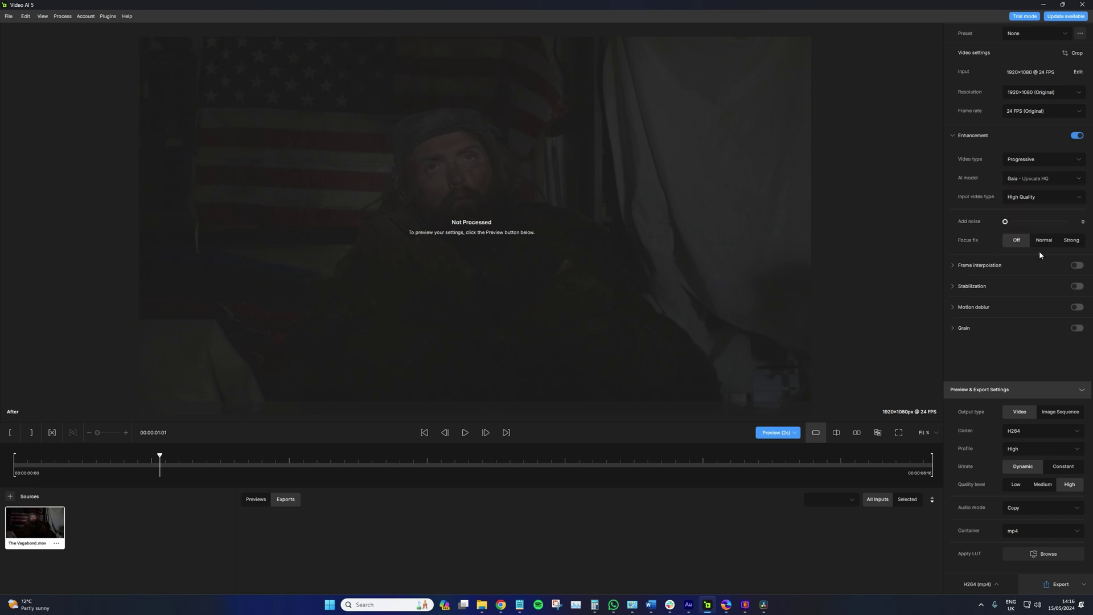
{"action": "left_click", "coordinate": [1059, 198]}
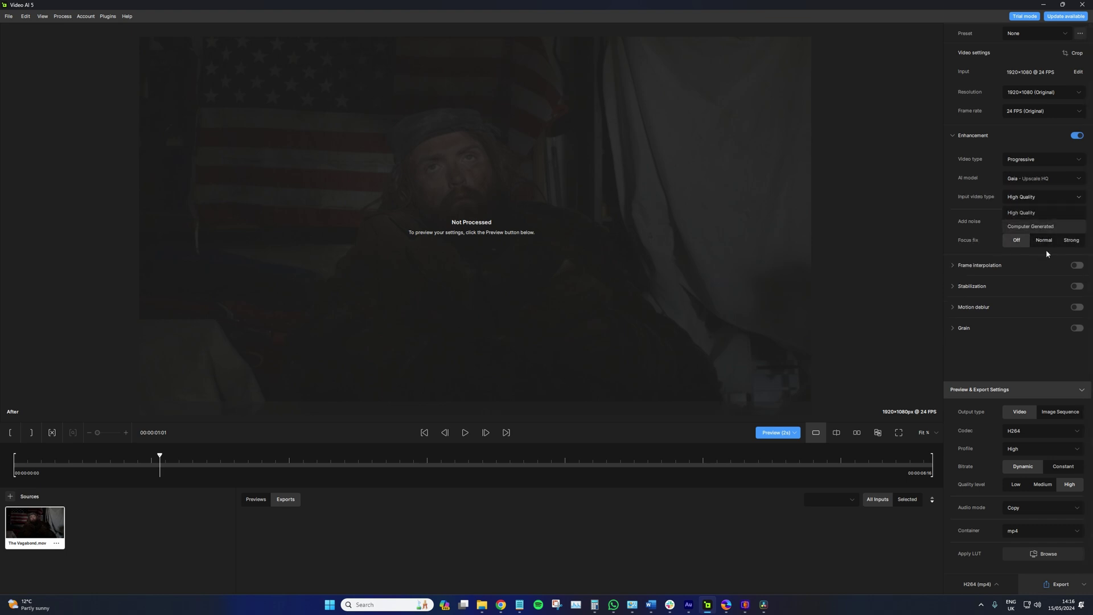
{"action": "left_click", "coordinate": [1020, 177]}
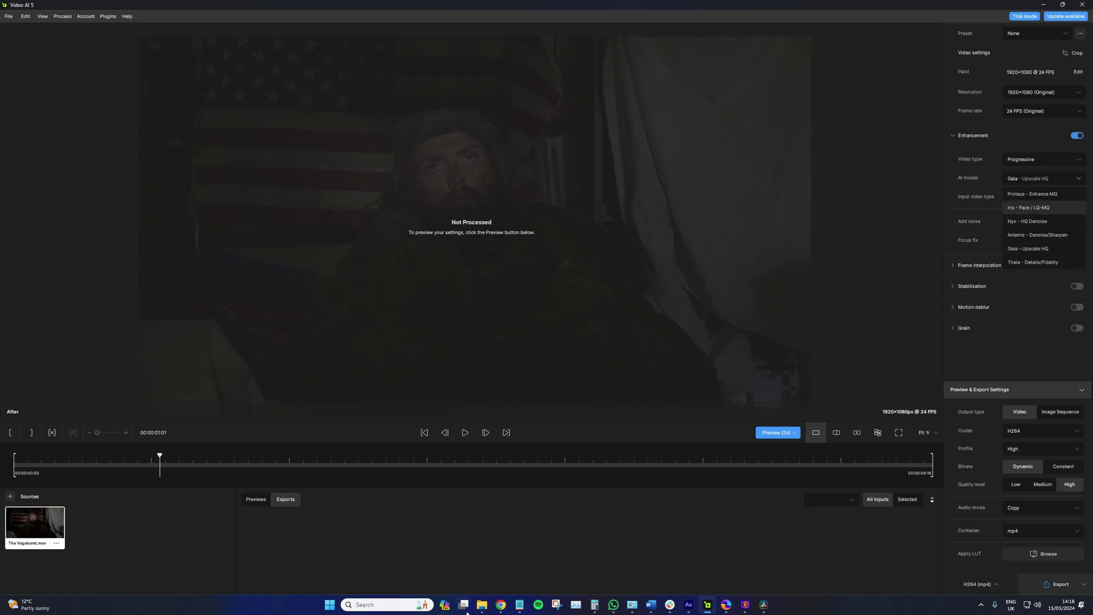
- In Chrome, read the Enhancement | Topaz Video AI docs down to the Progressive models section
{"action": "left_click", "coordinate": [498, 608]}
{"action": "left_click", "coordinate": [161, 9]}
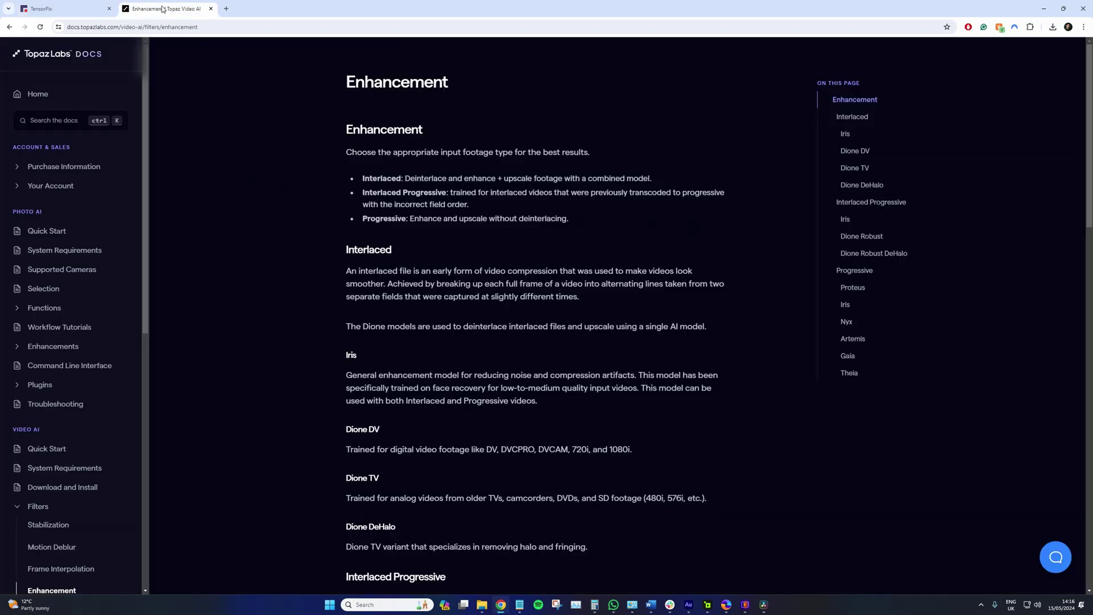
{"action": "scroll", "coordinate": [239, 281], "scroll_direction": "down", "scroll_amount": 10}
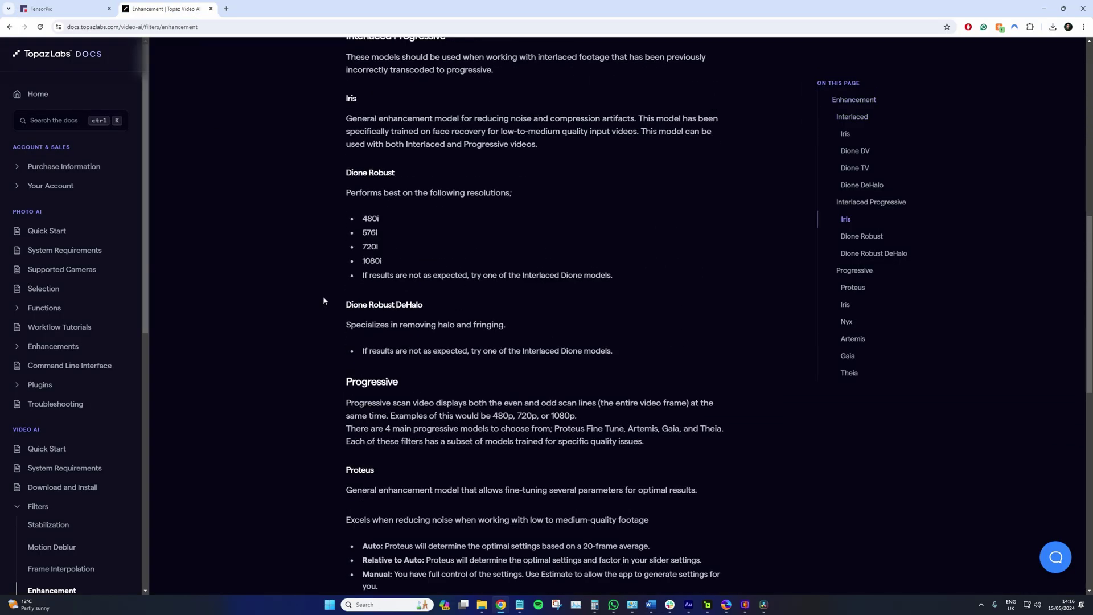
{"action": "scroll", "coordinate": [302, 291], "scroll_direction": "down", "scroll_amount": 4}
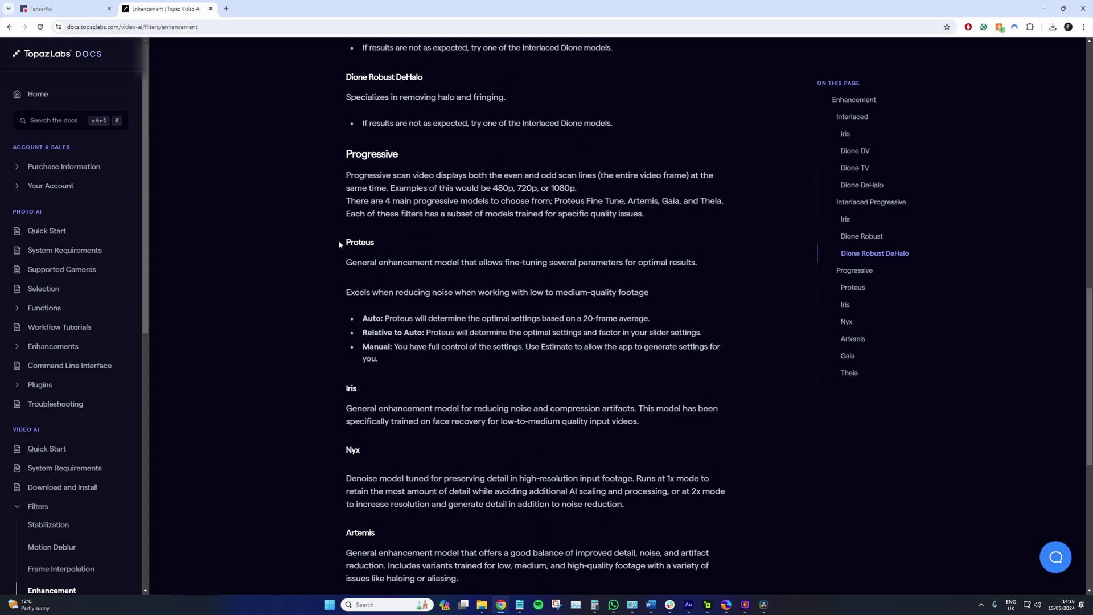
{"action": "scroll", "coordinate": [368, 239], "scroll_direction": "down", "scroll_amount": 3}
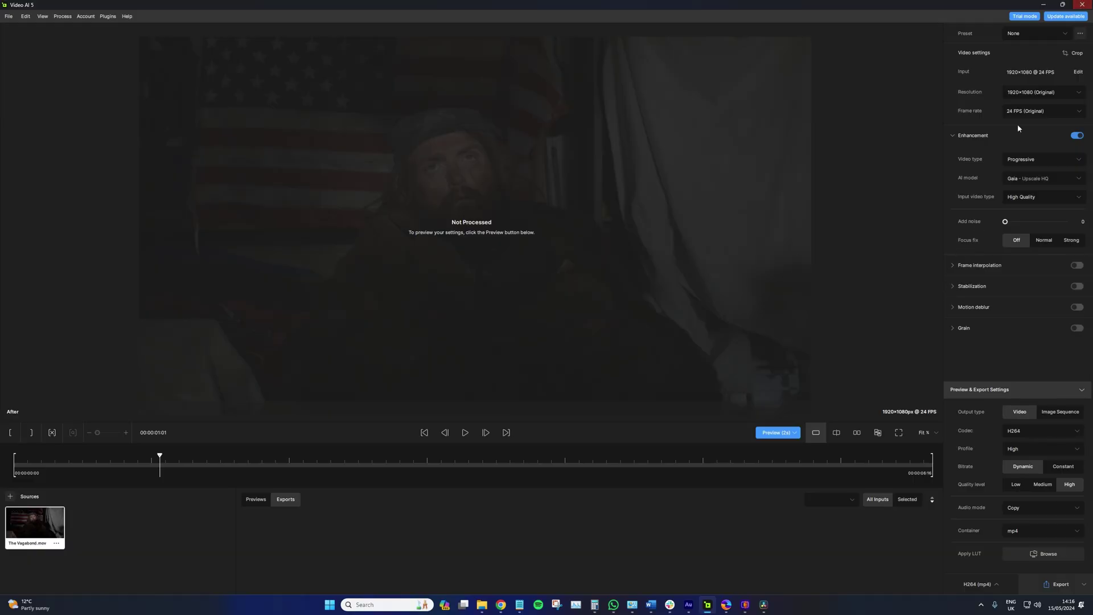
- Apply the Upscale to 4K preset for 3840×2160 output with the Proteus model
{"action": "left_click", "coordinate": [1017, 34]}
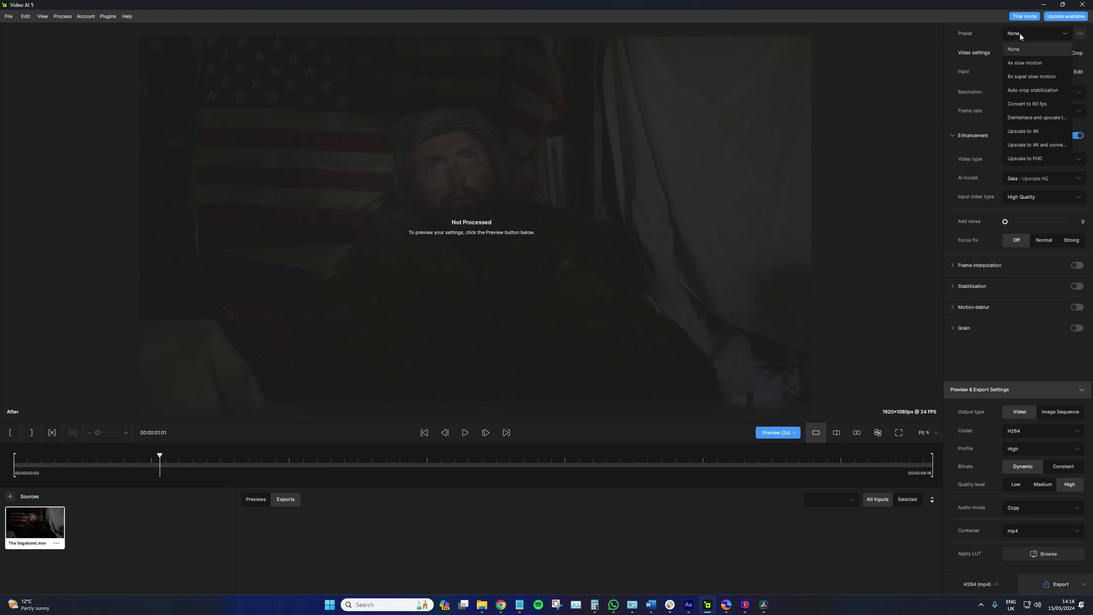
{"action": "left_click", "coordinate": [1027, 131]}
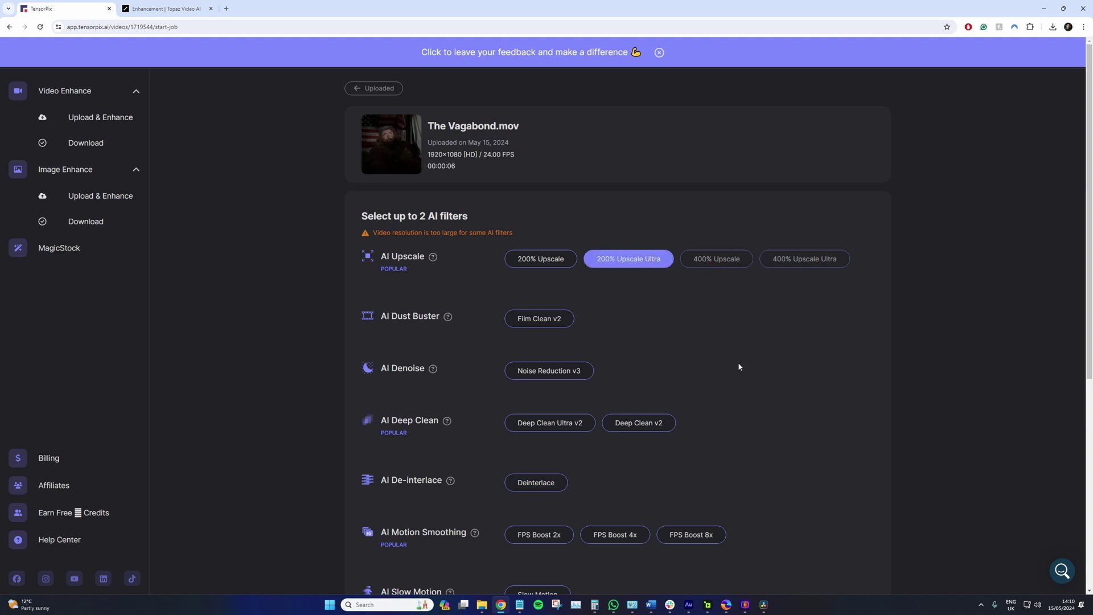
- Keep High encoding quality and H264 MP4 under Advanced settings, and queue The Vagabond.mov for enhancement
{"action": "scroll", "coordinate": [737, 371], "scroll_direction": "down", "scroll_amount": 1}
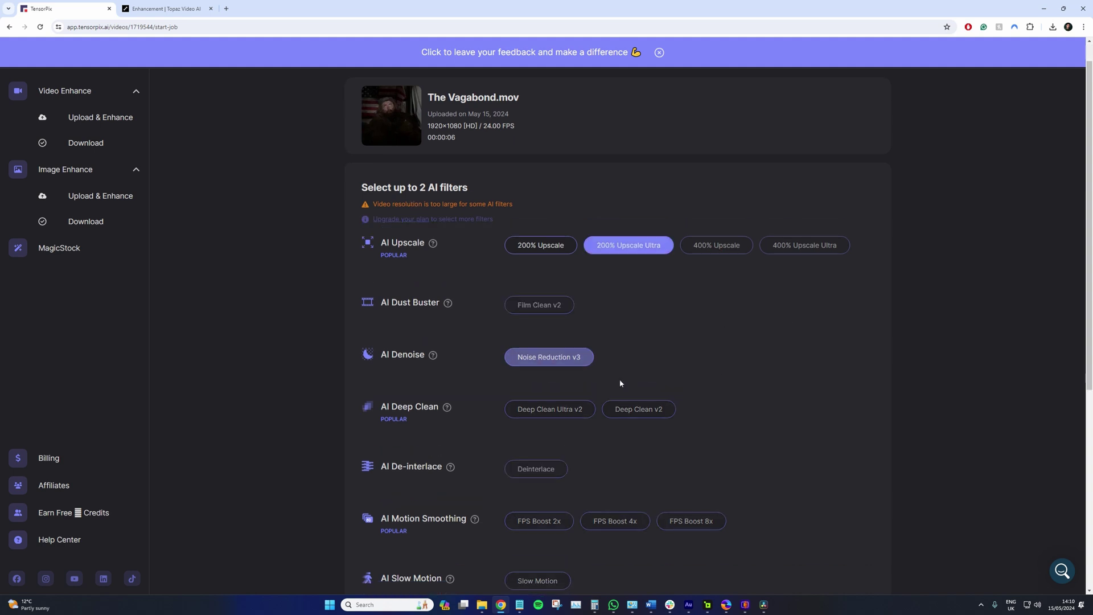
{"action": "scroll", "coordinate": [398, 308], "scroll_direction": "down", "scroll_amount": 6}
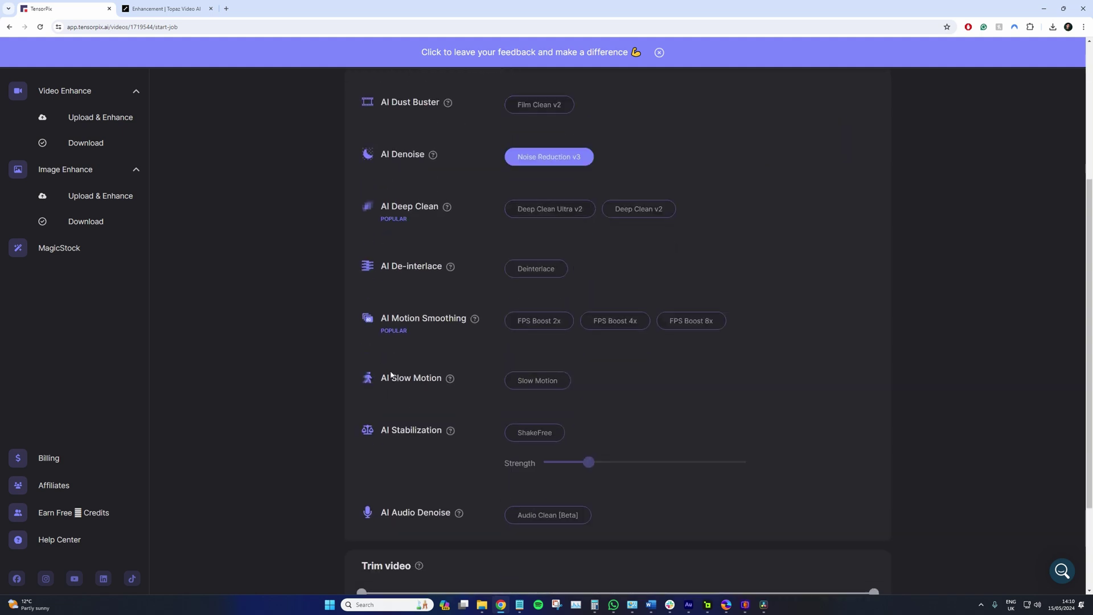
{"action": "left_click", "coordinate": [504, 524]}
{"action": "scroll", "coordinate": [512, 484], "scroll_direction": "down", "scroll_amount": 2}
{"action": "left_click", "coordinate": [558, 472]}
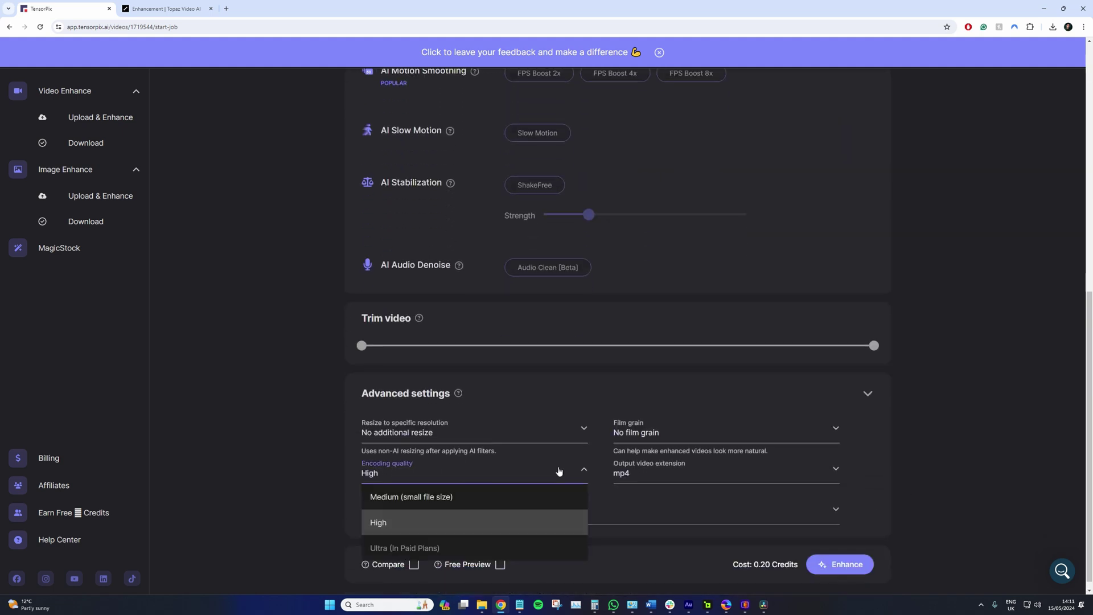
{"action": "left_click", "coordinate": [378, 522]}
{"action": "left_click", "coordinate": [467, 501]}
{"action": "left_click", "coordinate": [464, 535]}
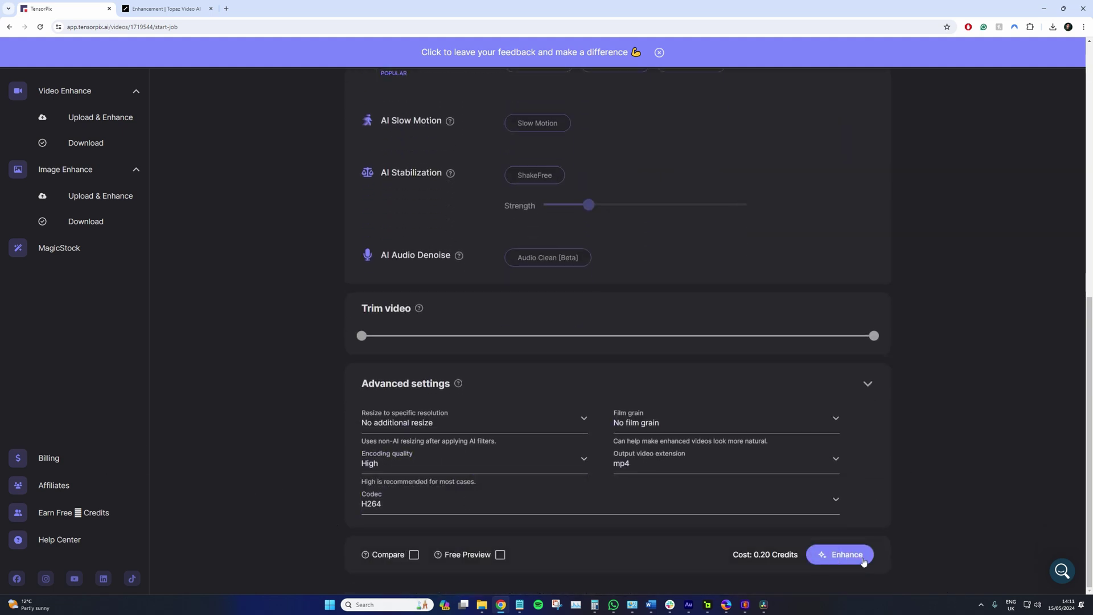
{"action": "left_click", "coordinate": [846, 562]}
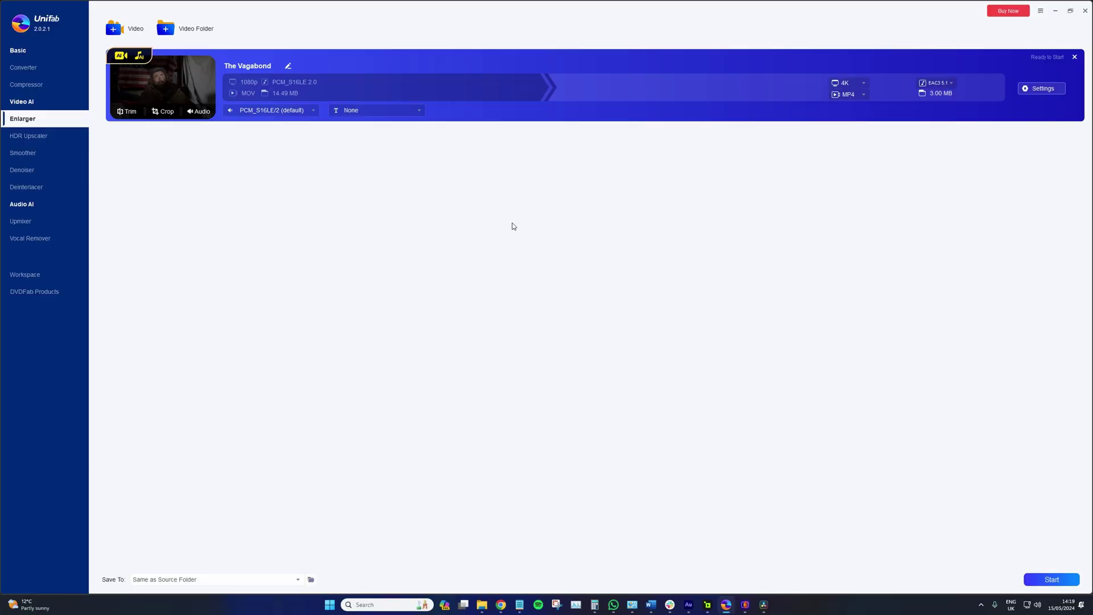
- Keep 4K output, confirm the enlarge settings, and start The Vagabond conversion past the trial notice
{"action": "left_click", "coordinate": [867, 82]}
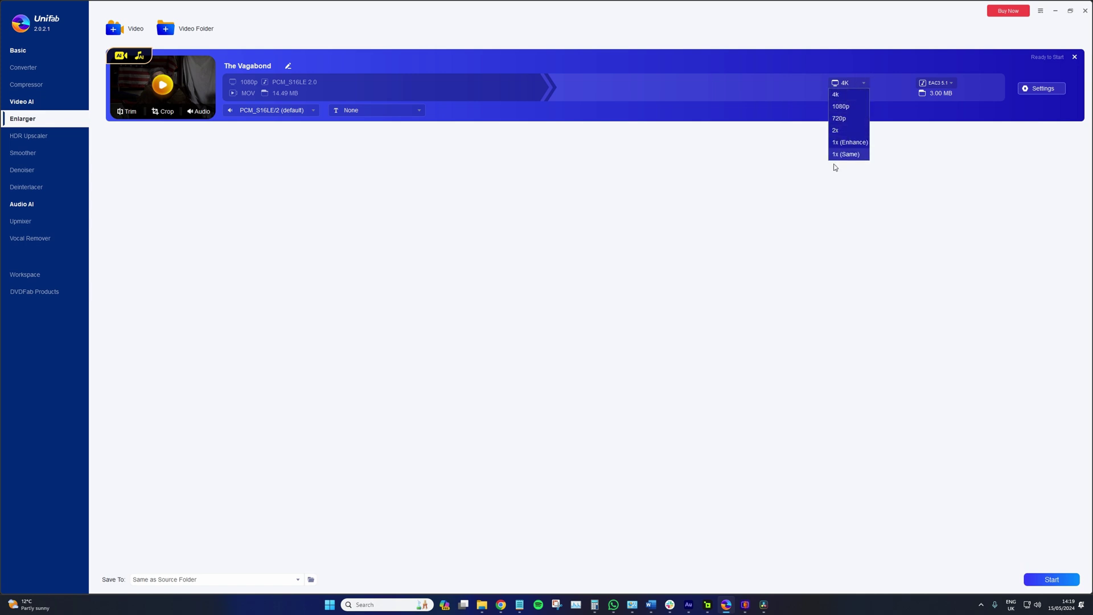
{"action": "left_click", "coordinate": [845, 97]}
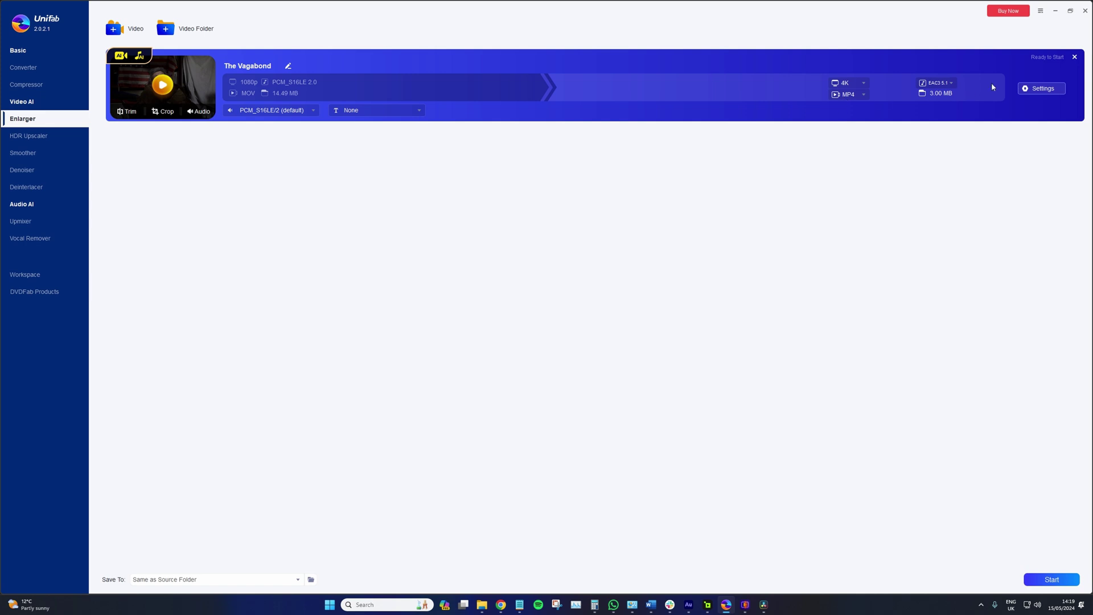
{"action": "left_click", "coordinate": [1043, 88]}
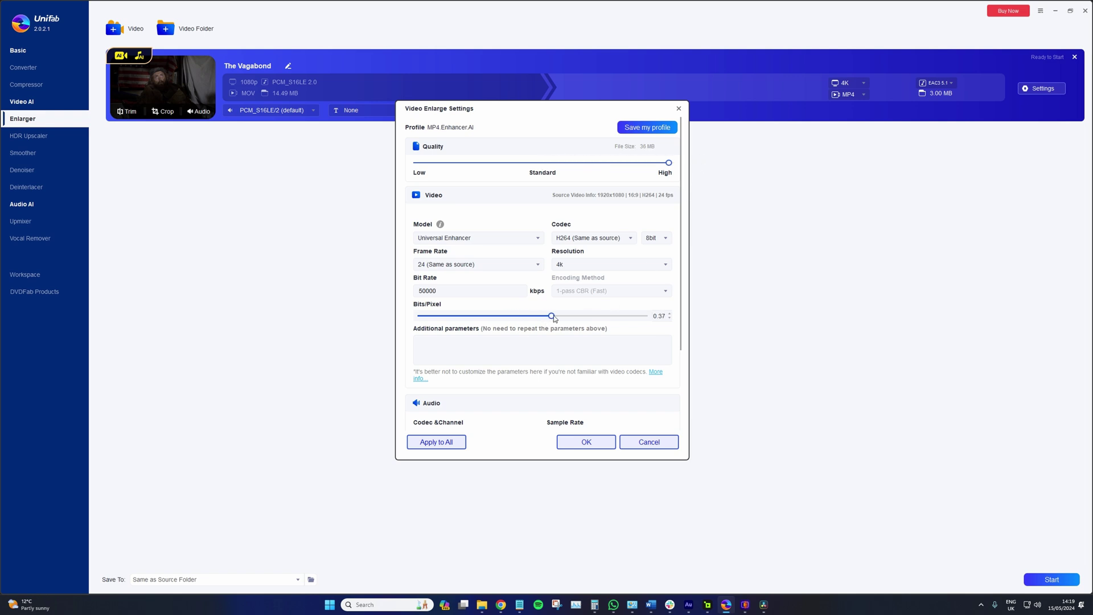
{"action": "left_click", "coordinate": [586, 442]}
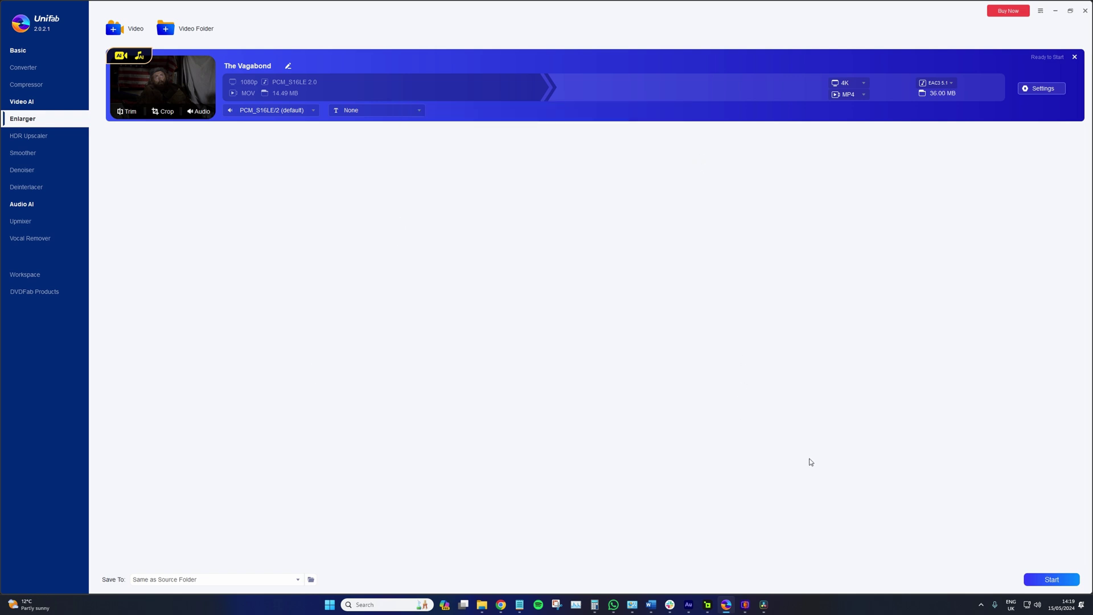
{"action": "left_click", "coordinate": [1047, 580]}
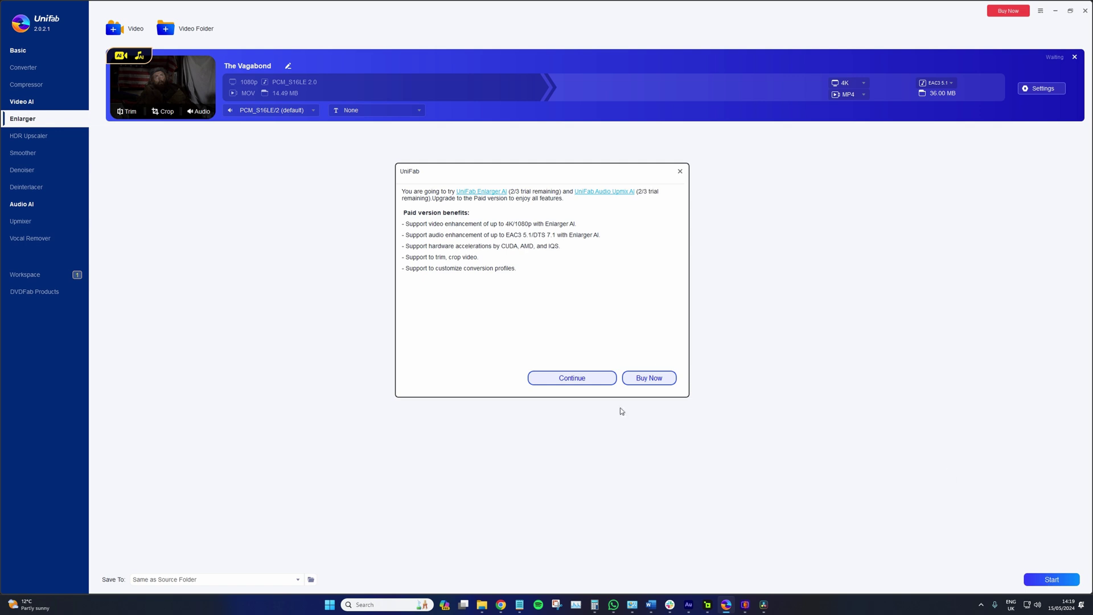
{"action": "left_click", "coordinate": [590, 379]}
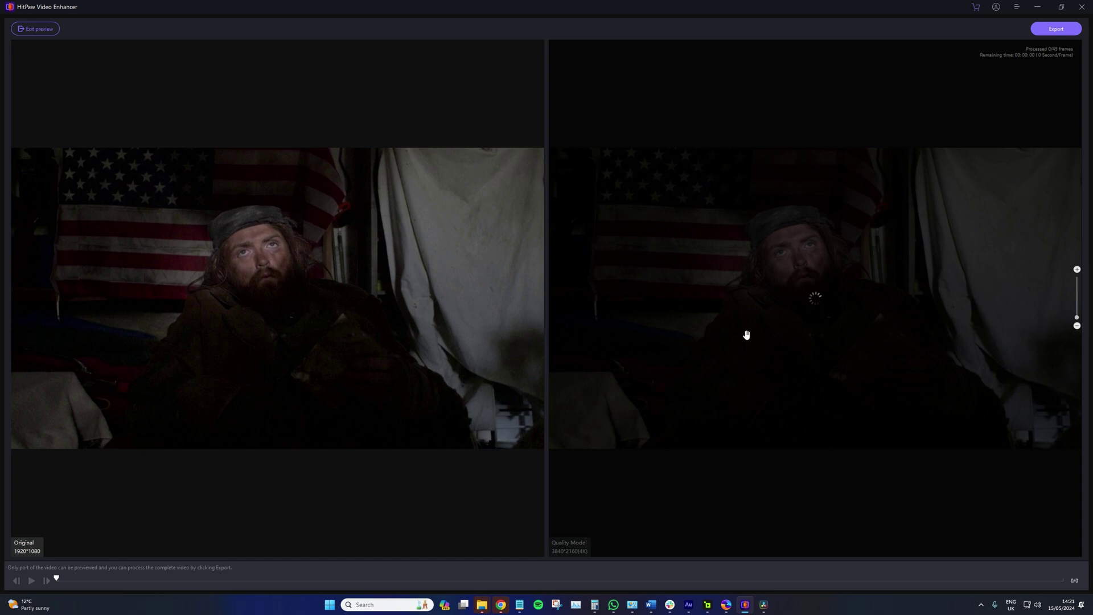
- Leave the preview and try exporting, dismissing the upgrade offer
{"action": "left_click", "coordinate": [31, 28]}
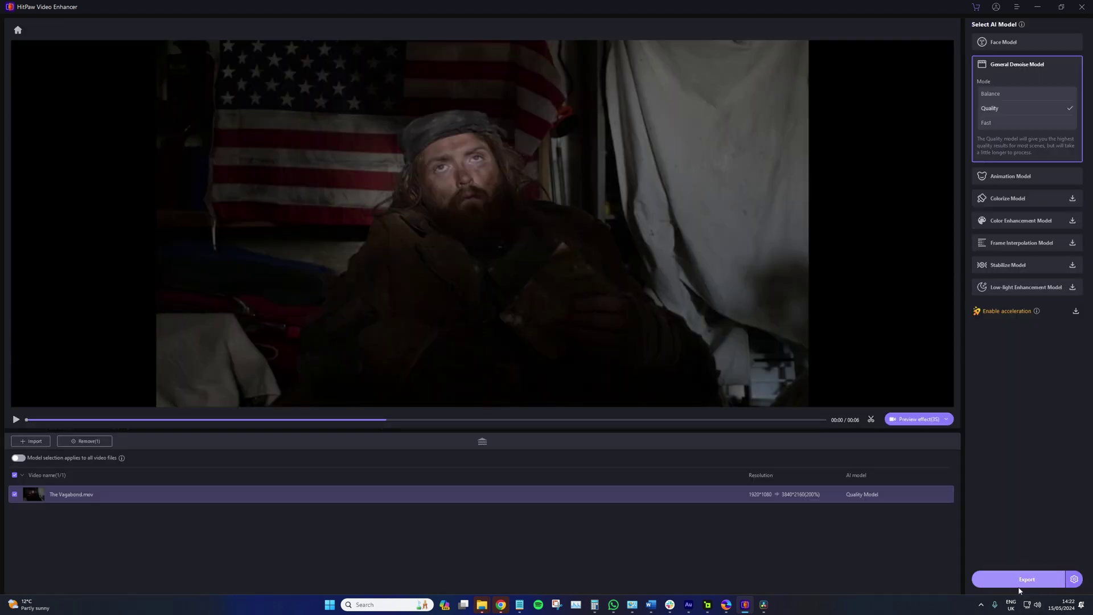
{"action": "left_click", "coordinate": [991, 579]}
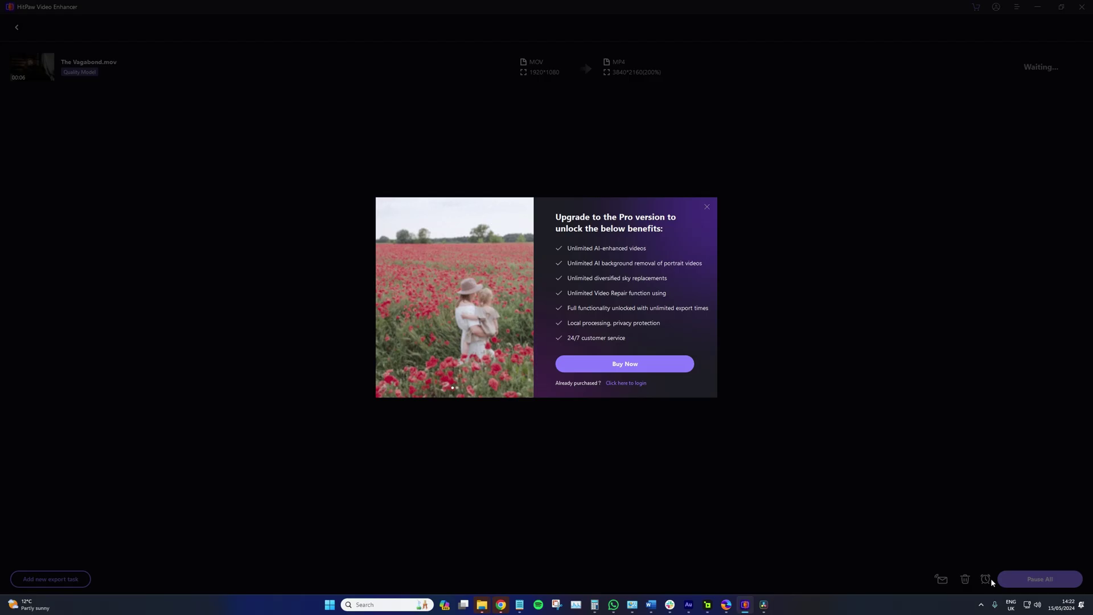
{"action": "left_click", "coordinate": [704, 208]}
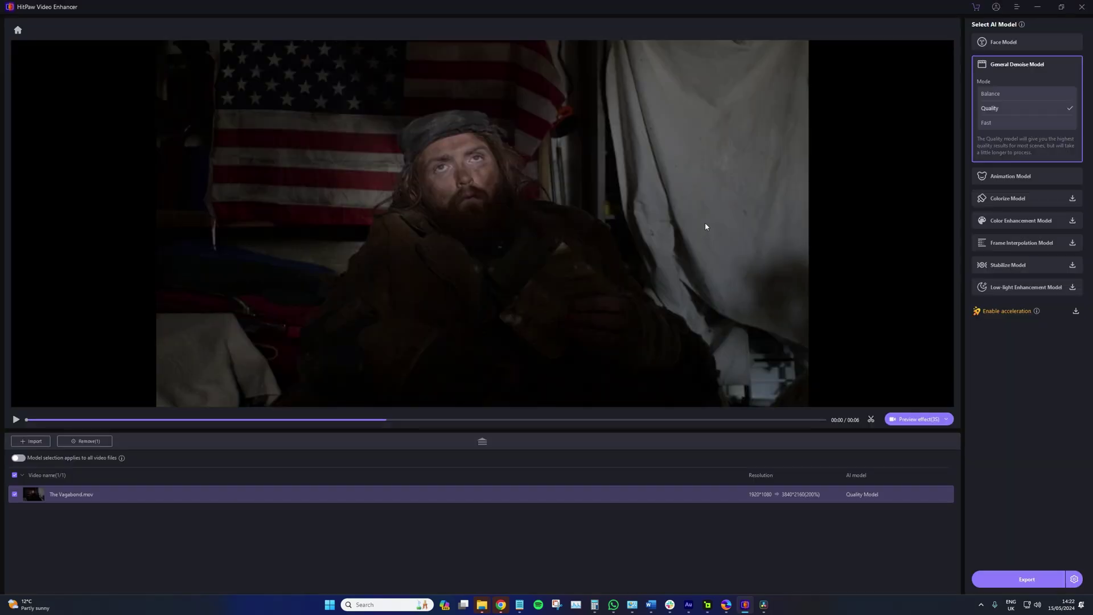
- Open the side-by-side comparison preview, zoom in on the man's face and coat, and play it
{"action": "left_click", "coordinate": [901, 421]}
{"action": "scroll", "coordinate": [735, 264], "scroll_direction": "up", "scroll_amount": 5}
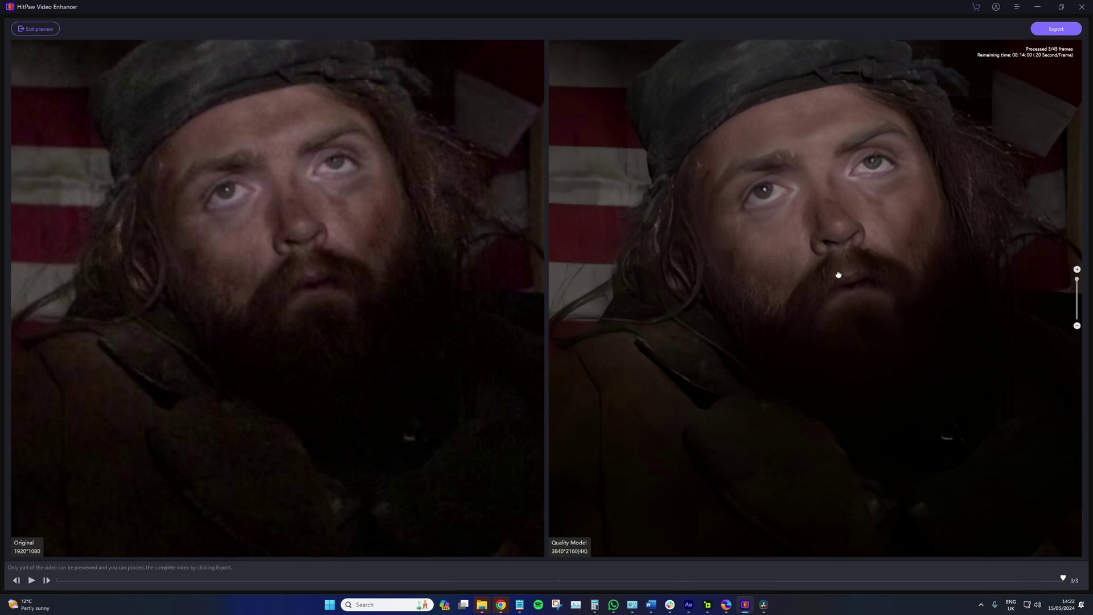
{"action": "left_click_drag", "start_coordinate": [838, 275], "coordinate": [791, 273]}
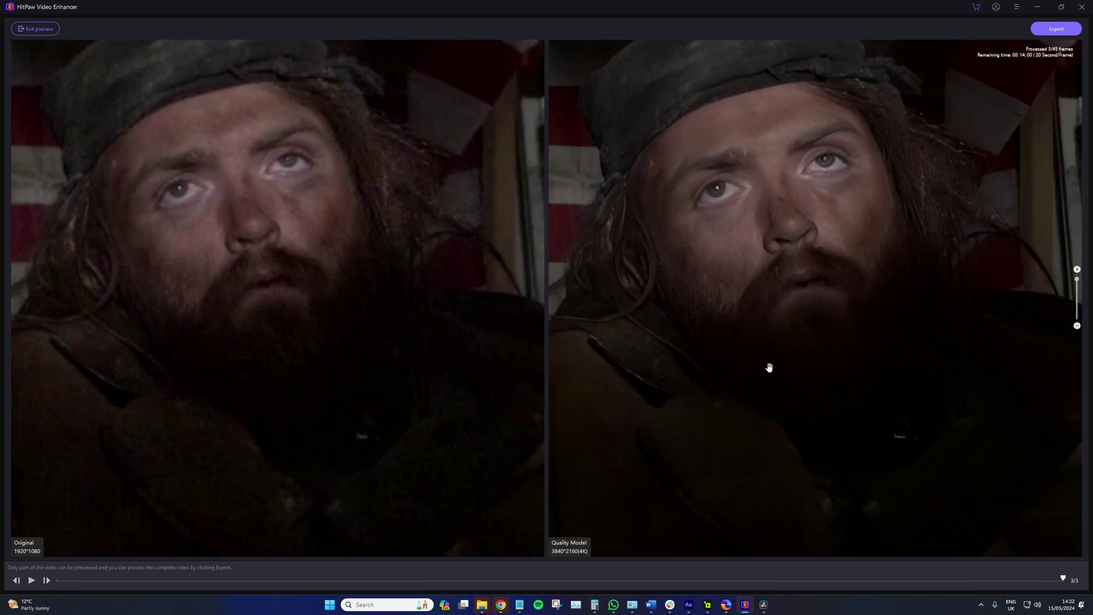
{"action": "scroll", "coordinate": [738, 301], "scroll_direction": "down", "scroll_amount": 2}
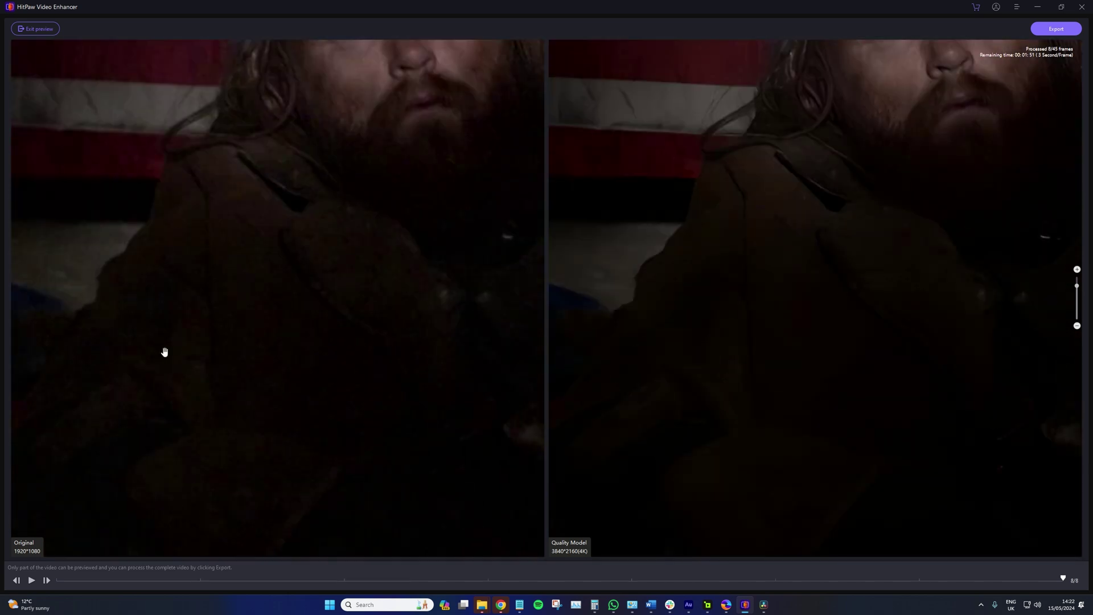
{"action": "left_click_drag", "start_coordinate": [680, 509], "coordinate": [684, 463]}
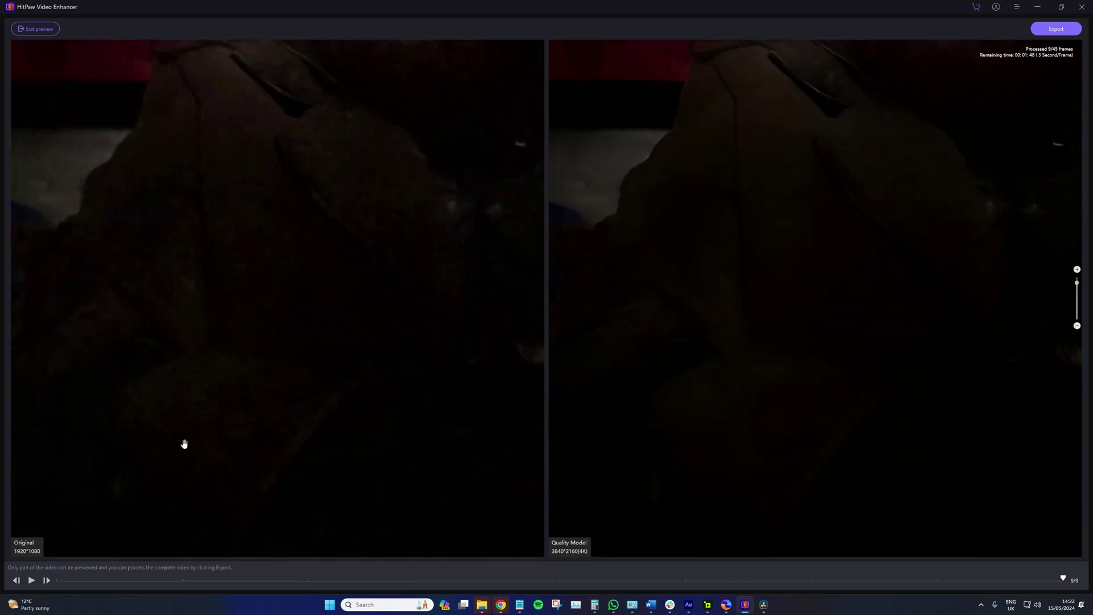
{"action": "key", "text": "space"}
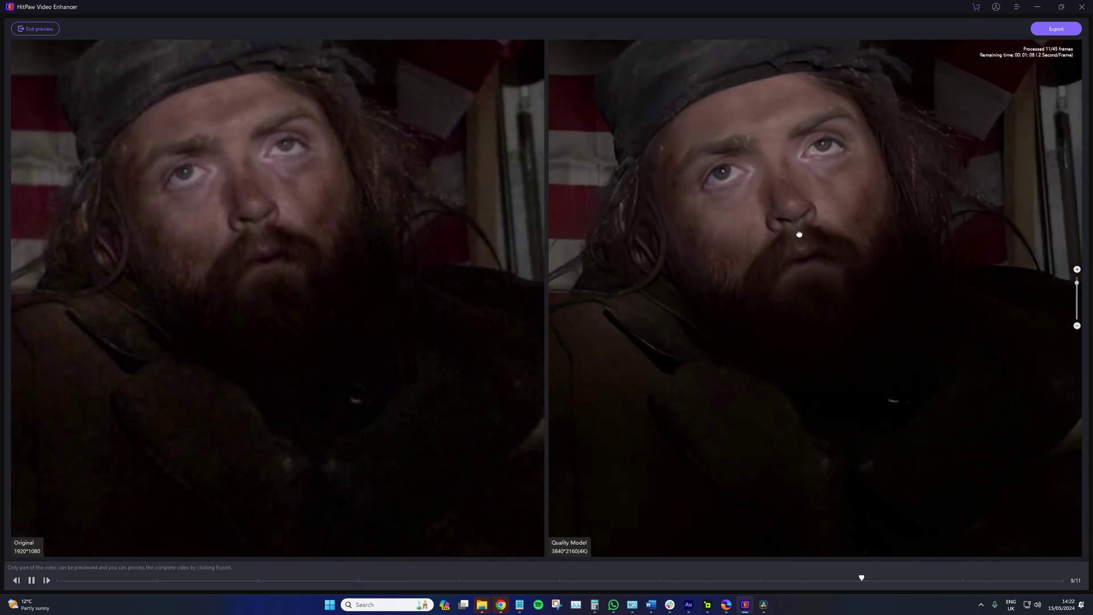